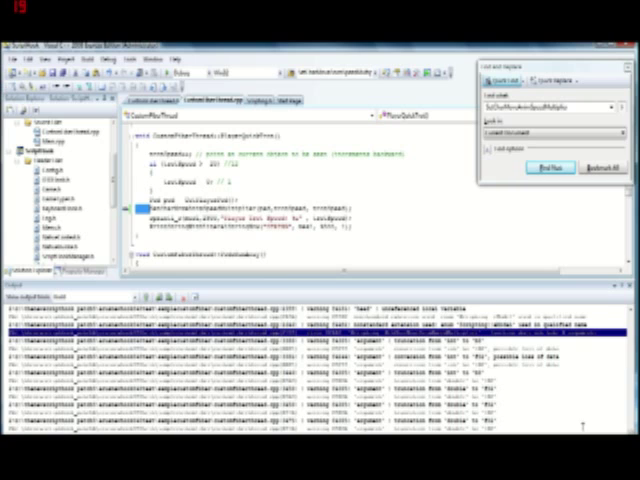
pyautogui.scroll(-1, 320, 360)
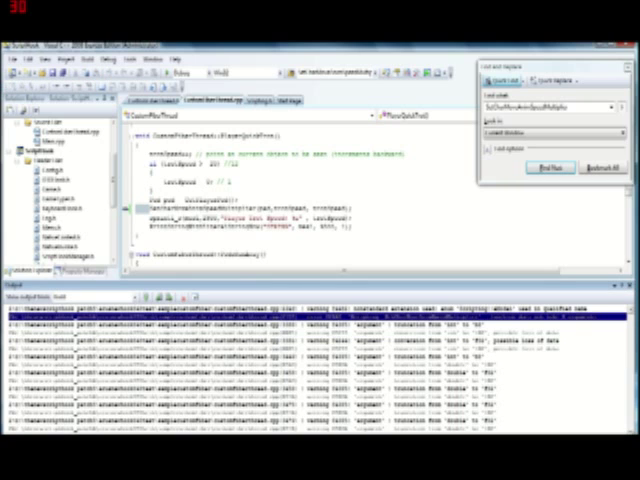
pyautogui.scroll(-1, 320, 360)
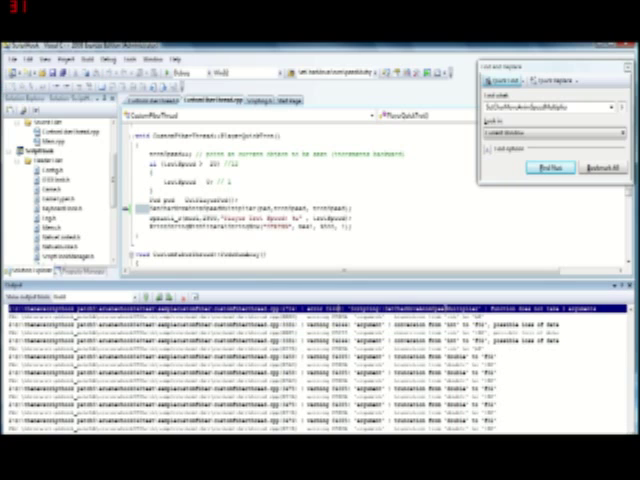
pyautogui.scroll(-1, 320, 360)
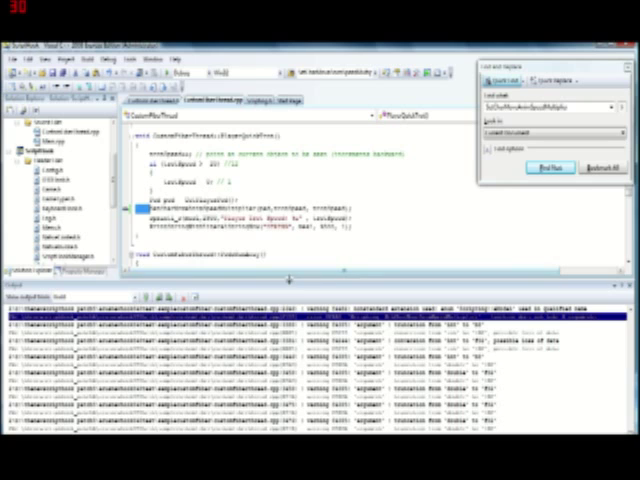
# Lower the editor/Output splitter so the editor shows more thread handler functions
pyautogui.moveTo(176, 284); pyautogui.dragTo(176, 400)
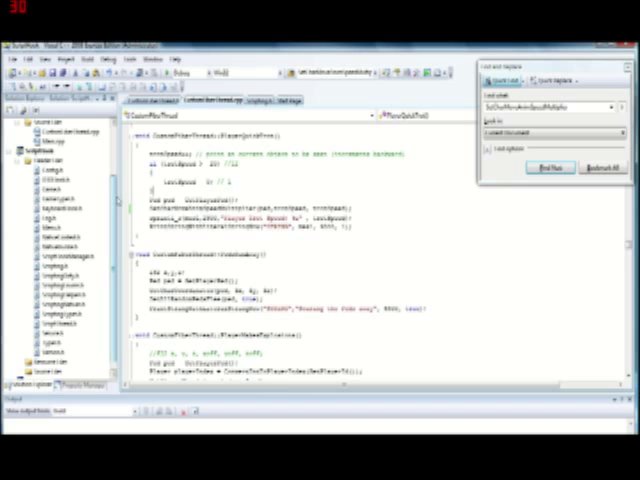
pyautogui.scroll(1, 112, 200)
pyautogui.scroll(-2, 103, 221)
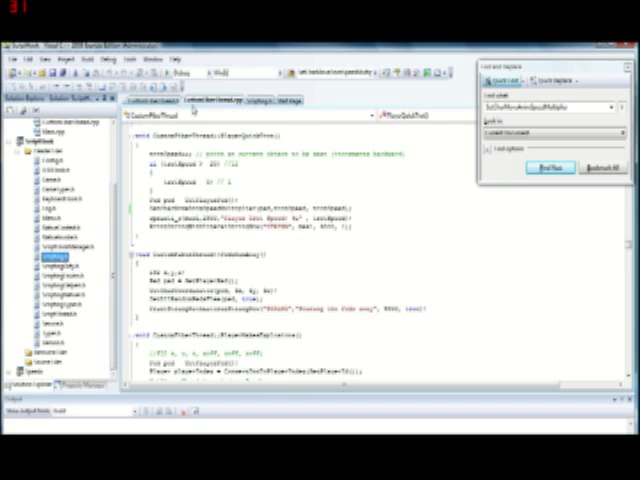
pyautogui.click(256, 100)
# Switch from the source file tab to the thread class header tab
pyautogui.click(213, 100)
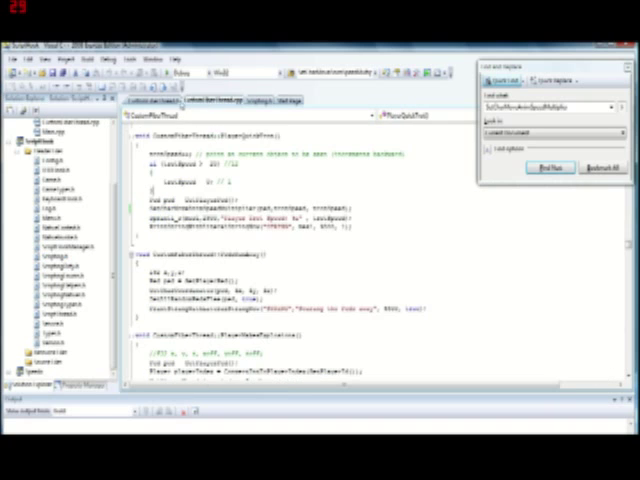
pyautogui.click(160, 100)
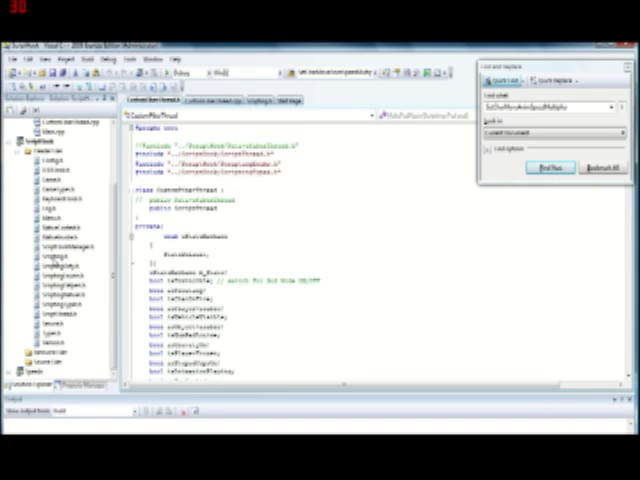